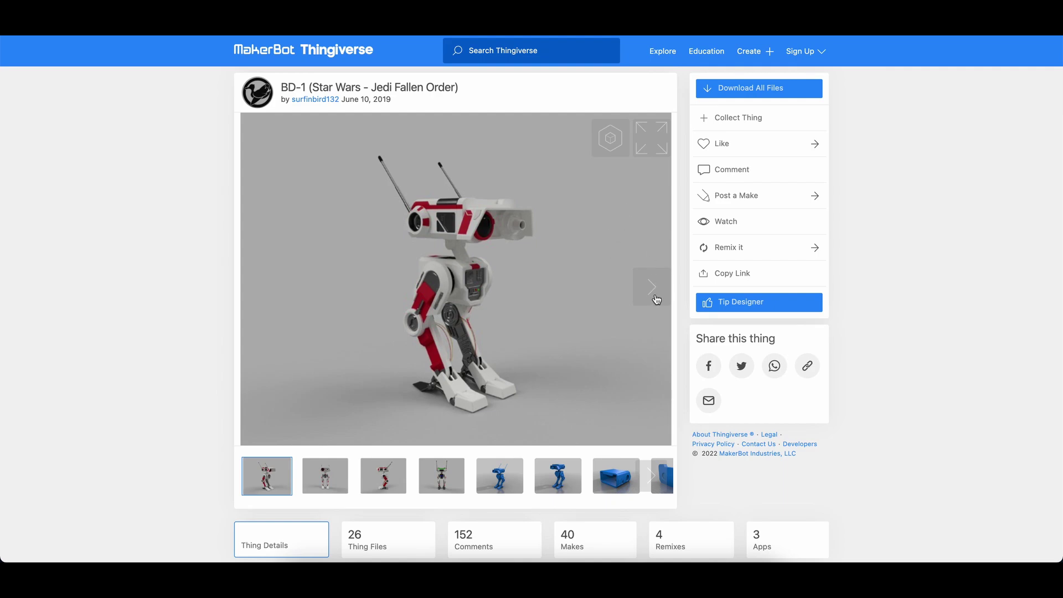
pyautogui.click(652, 286)
pyautogui.click(652, 287)
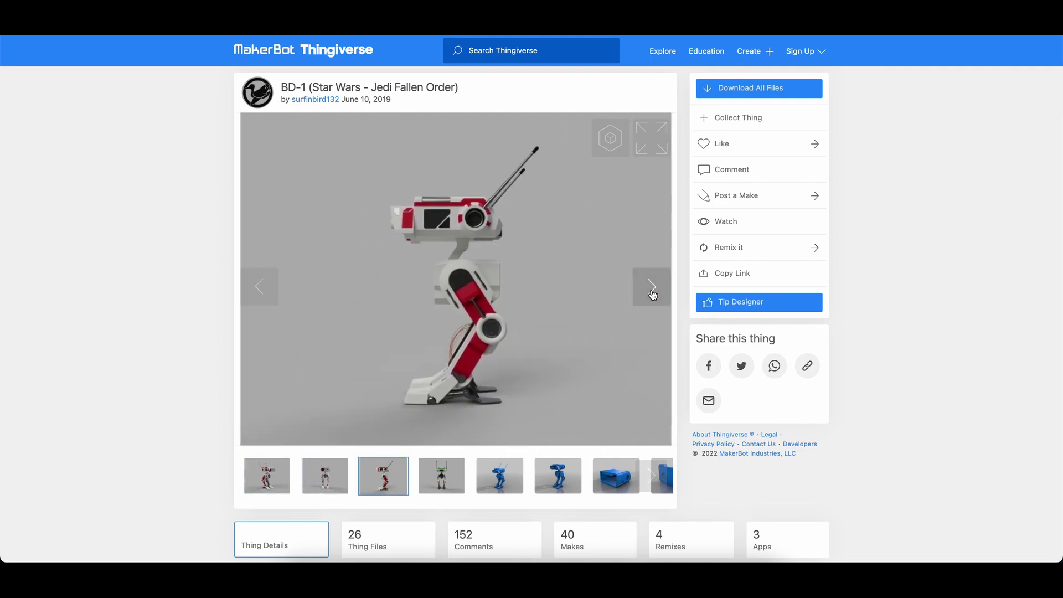
pyautogui.click(652, 288)
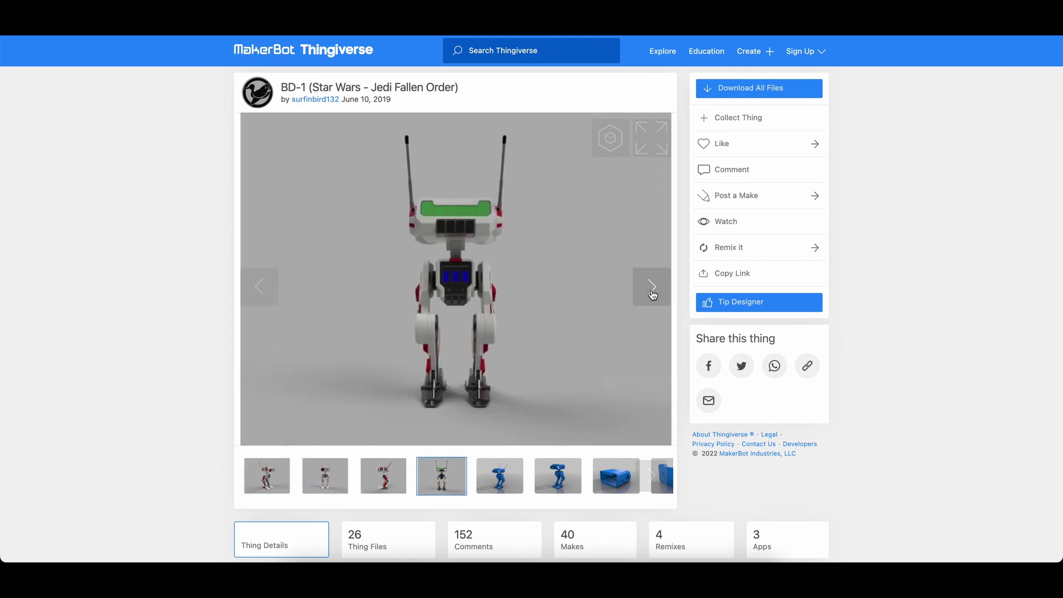
pyautogui.click(652, 289)
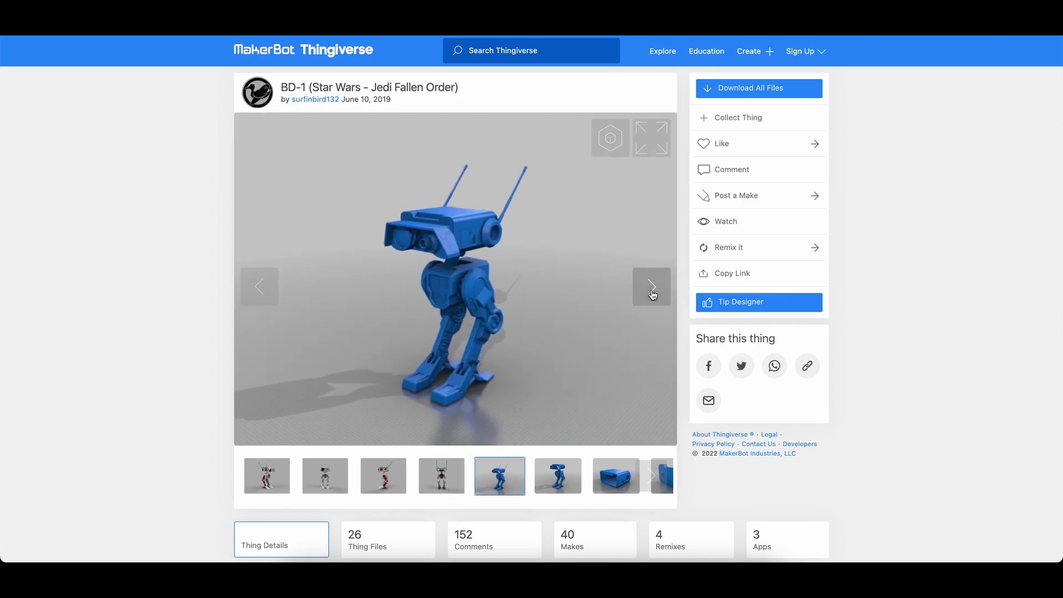
pyautogui.click(251, 292)
pyautogui.click(250, 294)
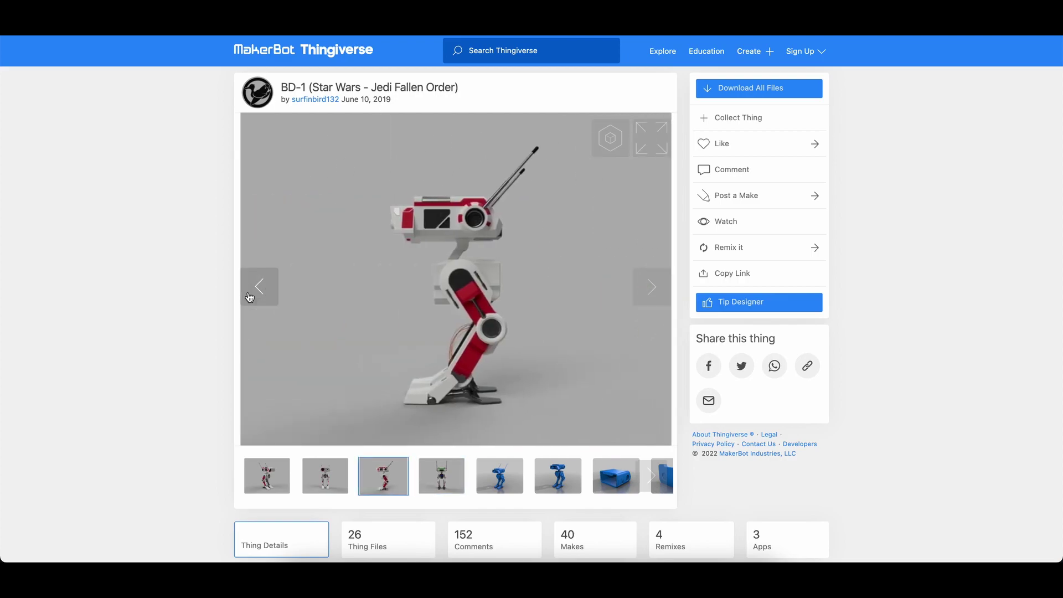
pyautogui.click(250, 297)
pyautogui.click(249, 297)
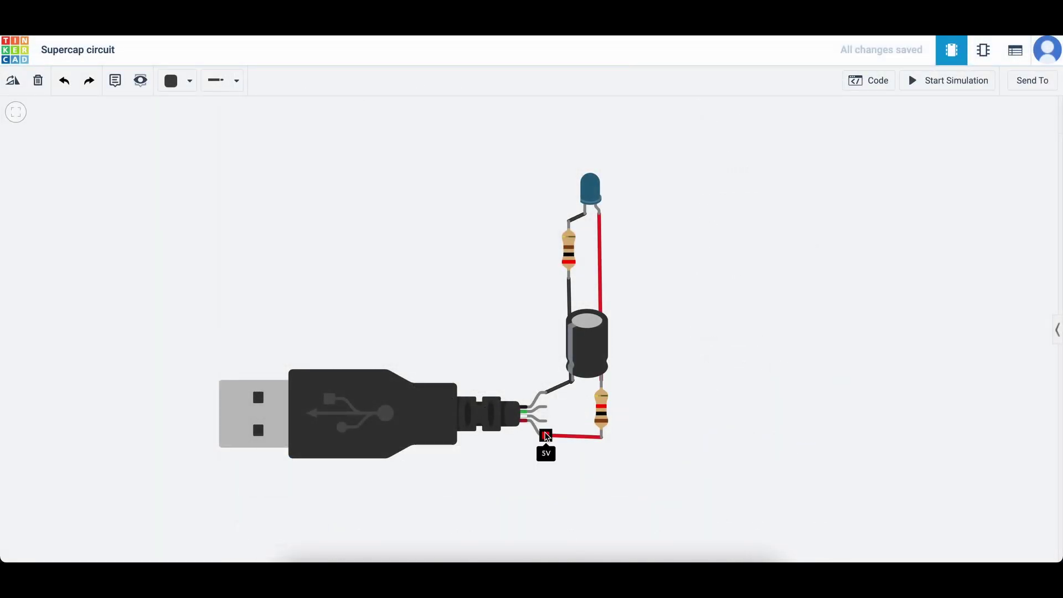
# Set the lower resistor's resistance to 200 Ω
pyautogui.click(605, 416)
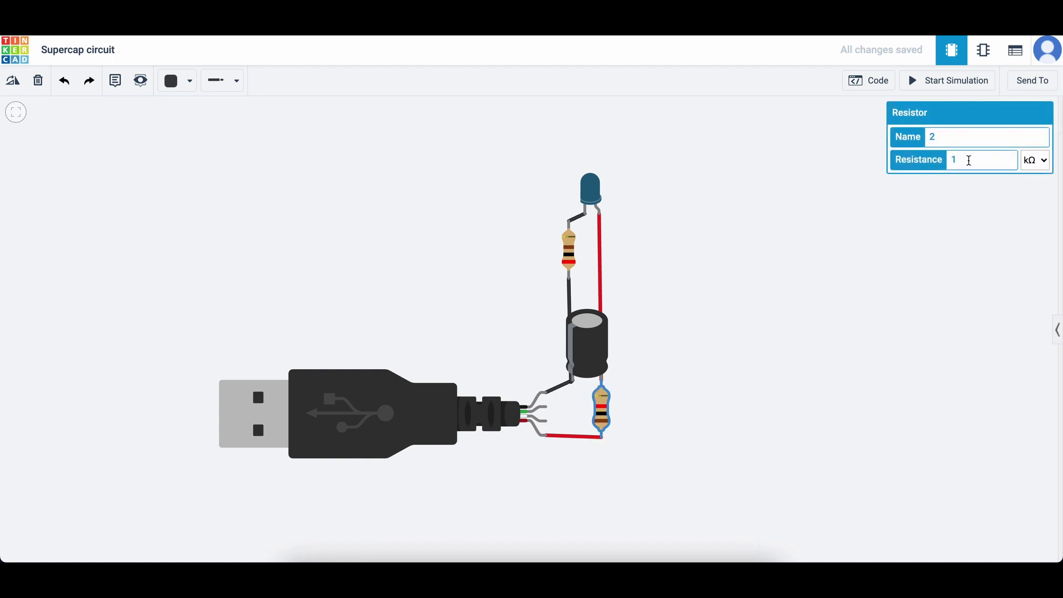
pyautogui.write('200')
pyautogui.click(1034, 160)
pyautogui.click(1038, 145)
pyautogui.click(673, 375)
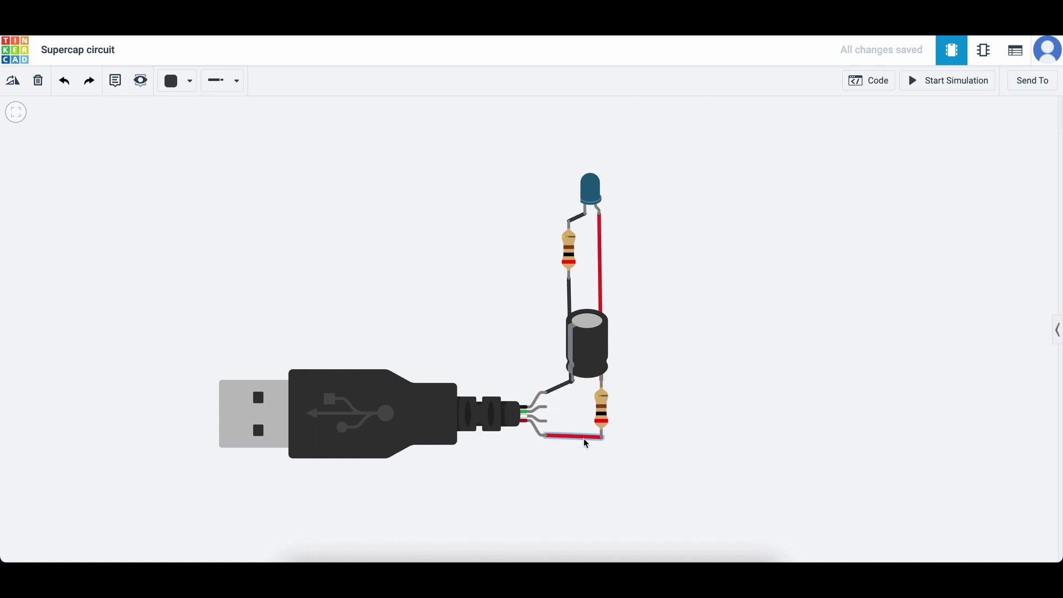
# Check the LED's properties and the upper resistor's value
pyautogui.click(598, 196)
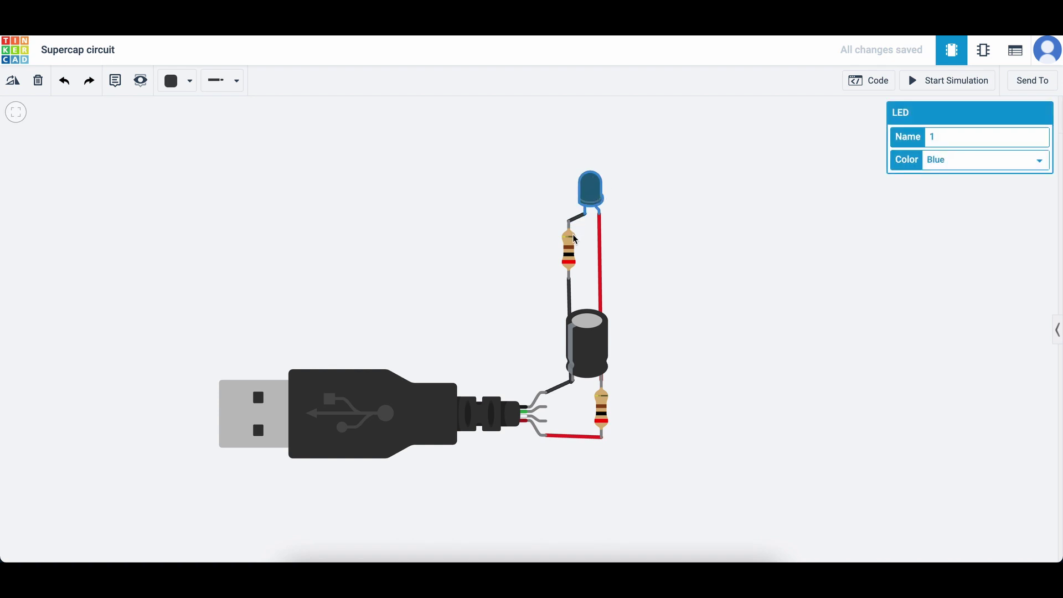
pyautogui.click(572, 254)
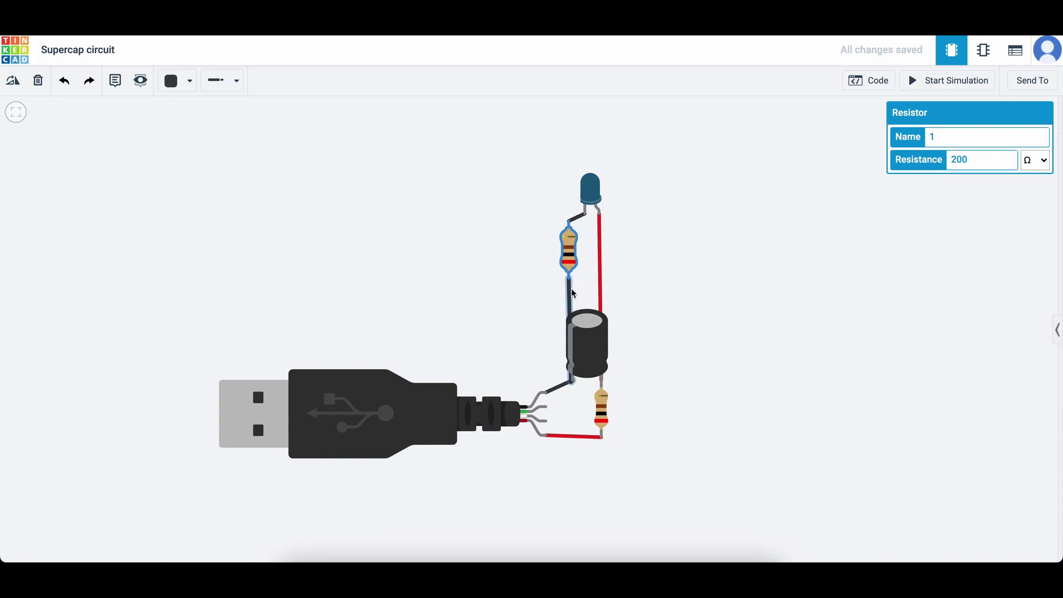
pyautogui.click(655, 306)
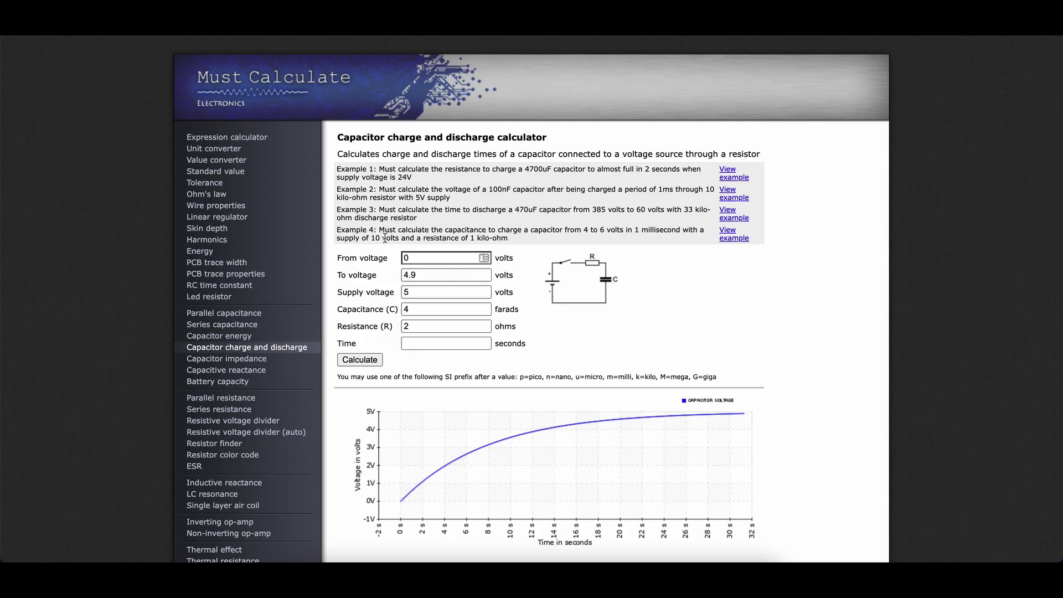
# Calculate charge time with To voltage 5 and resistance 200; note the 25.5 mA peak current
pyautogui.click(391, 257)
pyautogui.press('Tab')
pyautogui.write('5')
pyautogui.press('Tab')
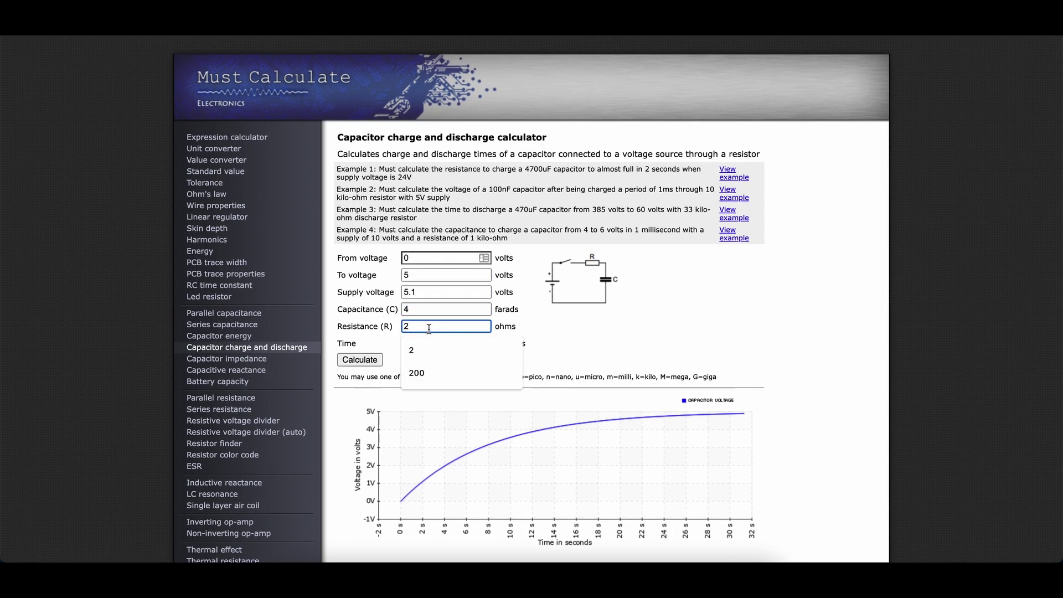
pyautogui.click(426, 368)
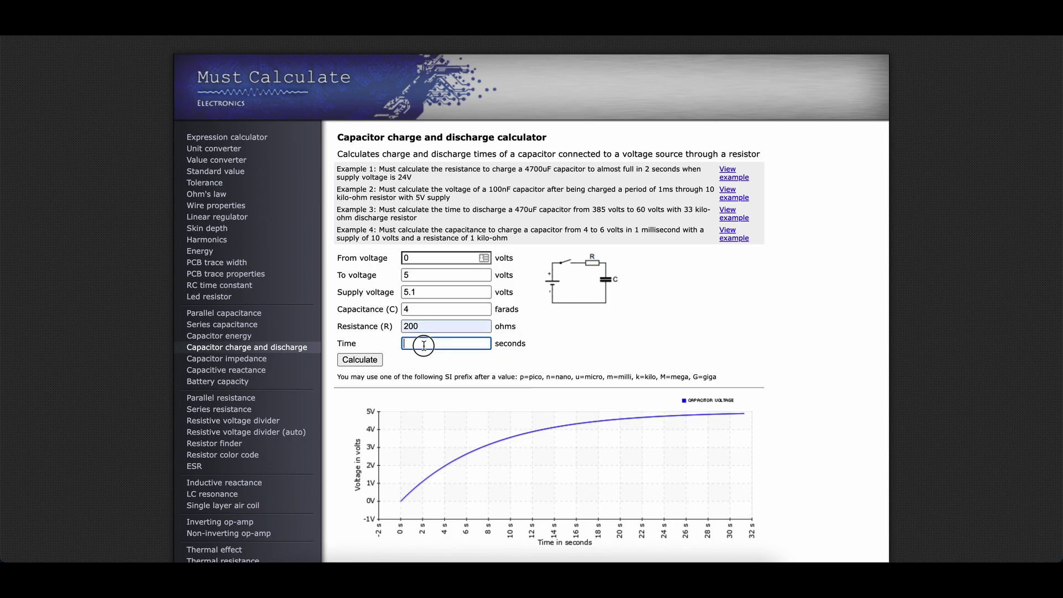
pyautogui.click(359, 360)
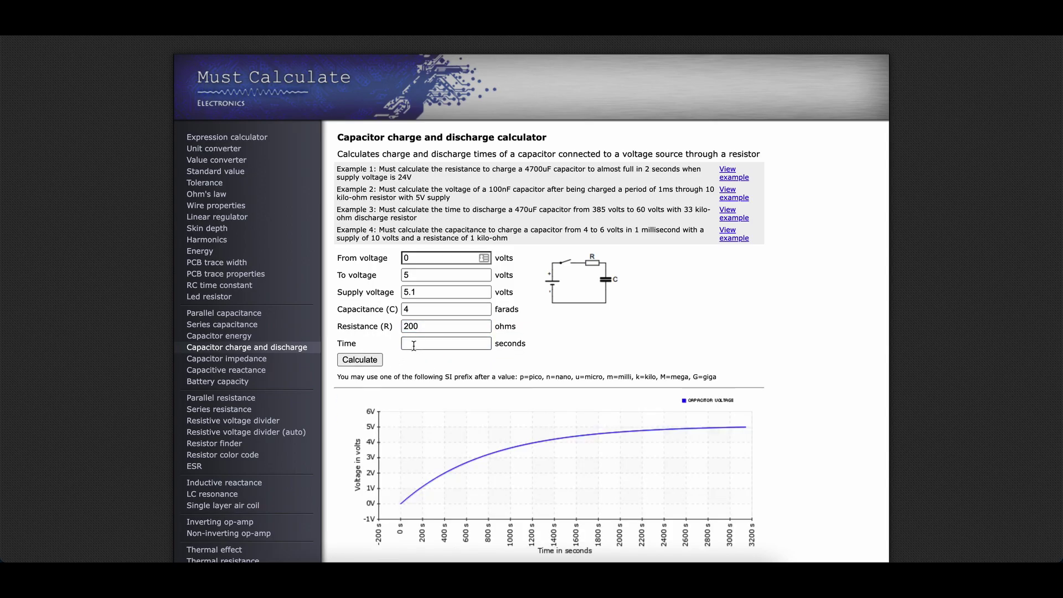
pyautogui.scroll(-2, 434, 357)
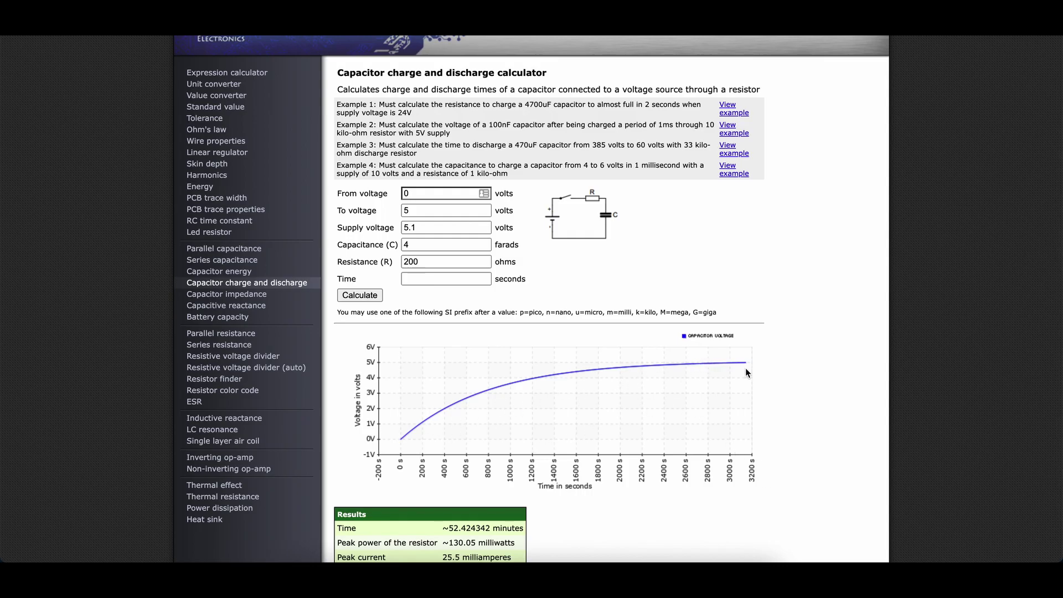
pyautogui.scroll(-1, 613, 426)
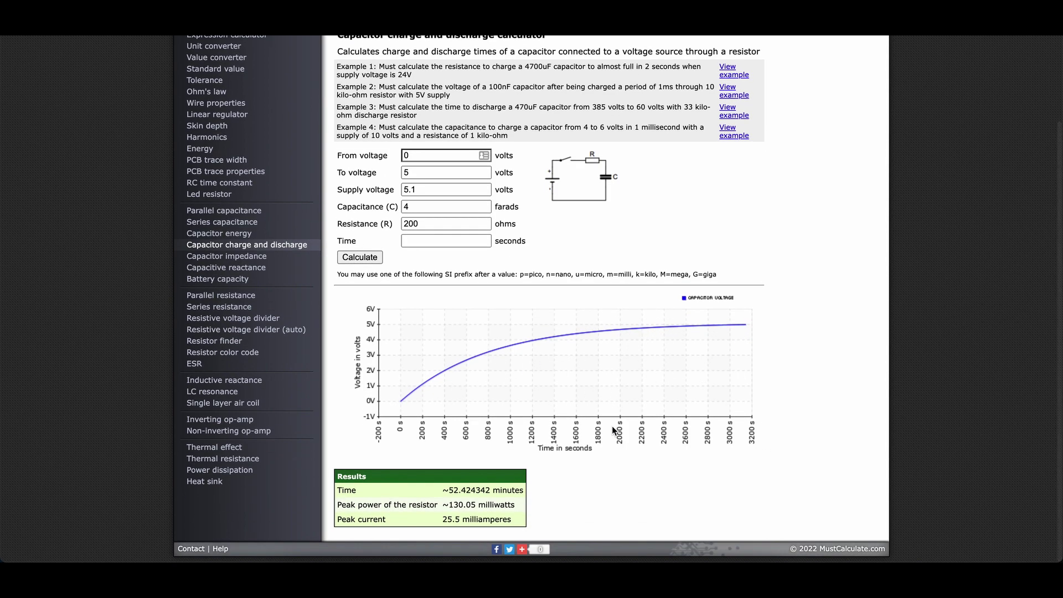
pyautogui.moveTo(443, 538); pyautogui.dragTo(545, 548)
# Change the resistance to 2 ohms and recalculate the charge time (~31.45 seconds)
pyautogui.doubleClick(421, 242)
pyautogui.write('2')
pyautogui.click(369, 276)
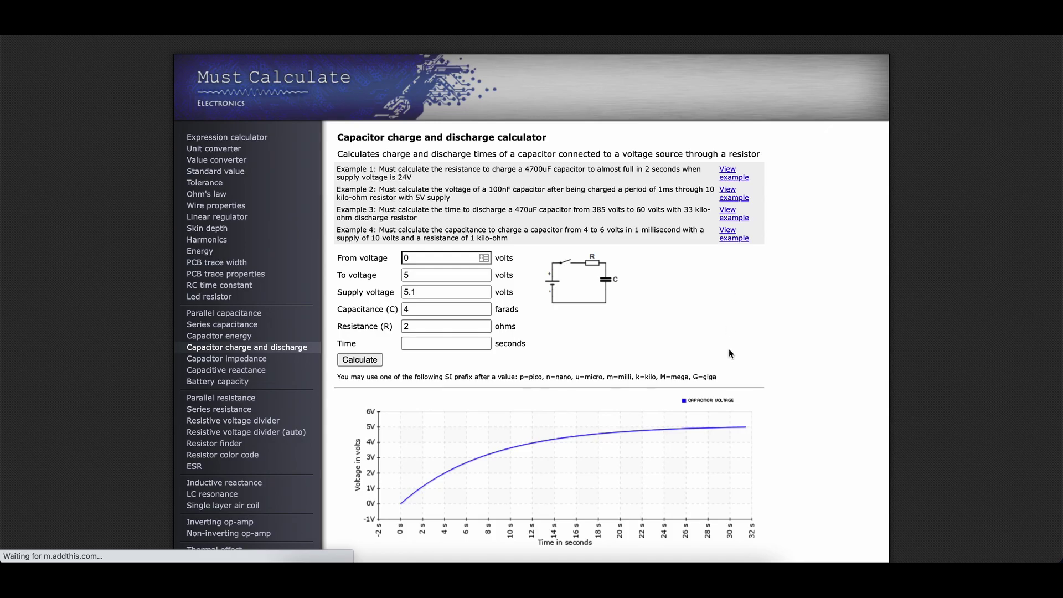
pyautogui.scroll(-2, 729, 348)
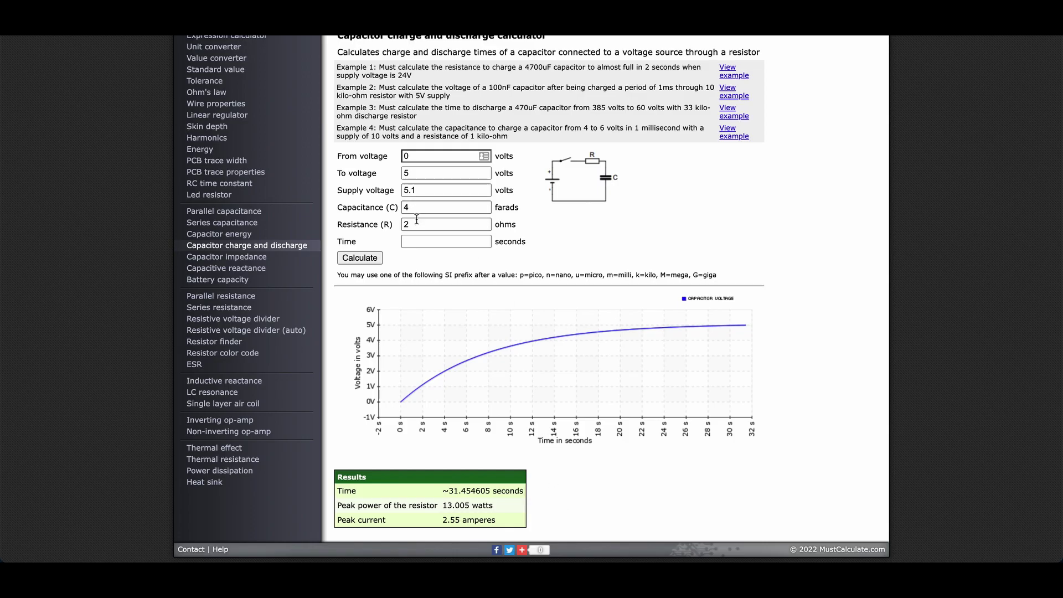
pyautogui.scroll(1, 447, 261)
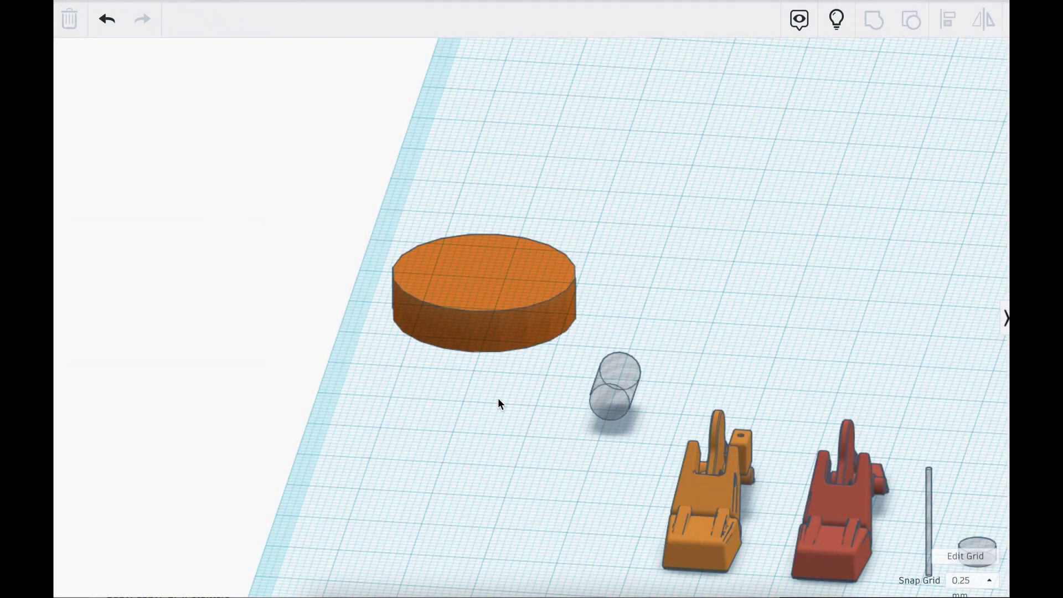
# Reveal the hidden box over the orange disc and pick a colour for it
pyautogui.moveTo(486, 384); pyautogui.dragTo(498, 313, button='right')
pyautogui.click(499, 313)
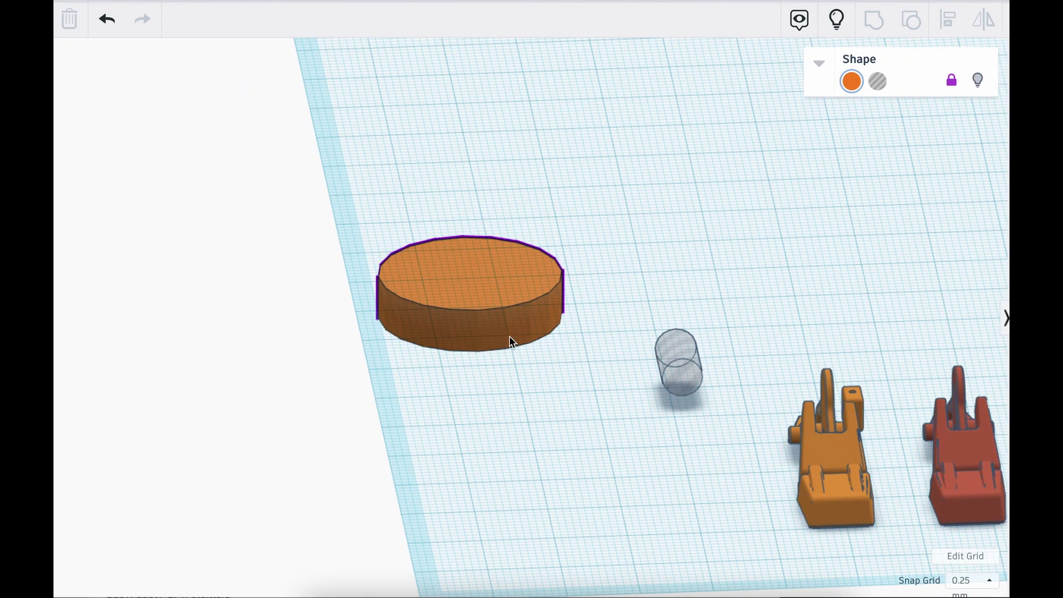
pyautogui.moveTo(577, 360); pyautogui.dragTo(546, 370, button='right')
pyautogui.click(843, 22)
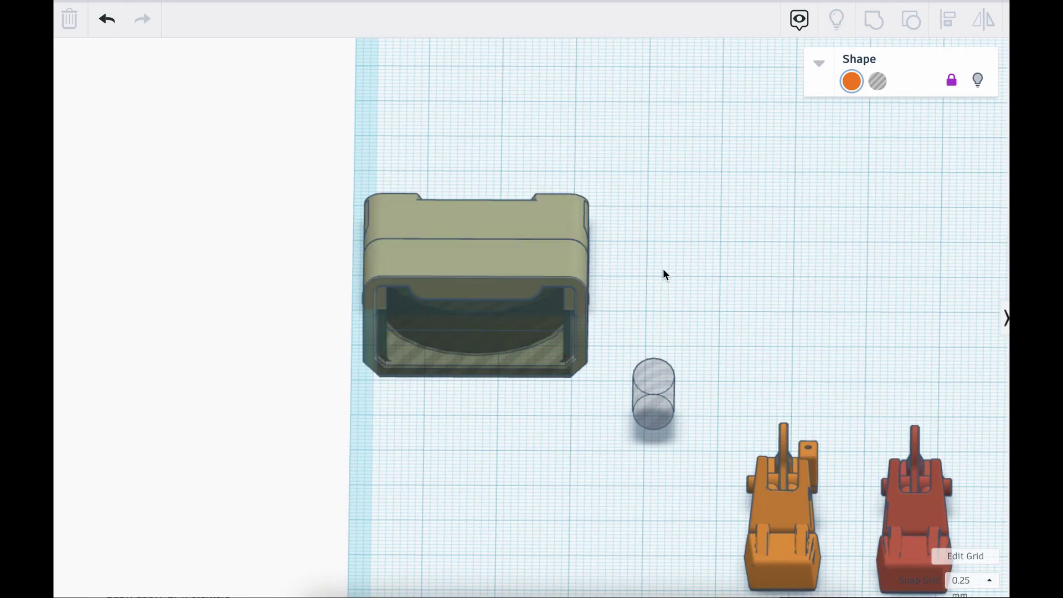
pyautogui.moveTo(664, 269); pyautogui.dragTo(634, 264, button='right')
pyautogui.click(560, 237)
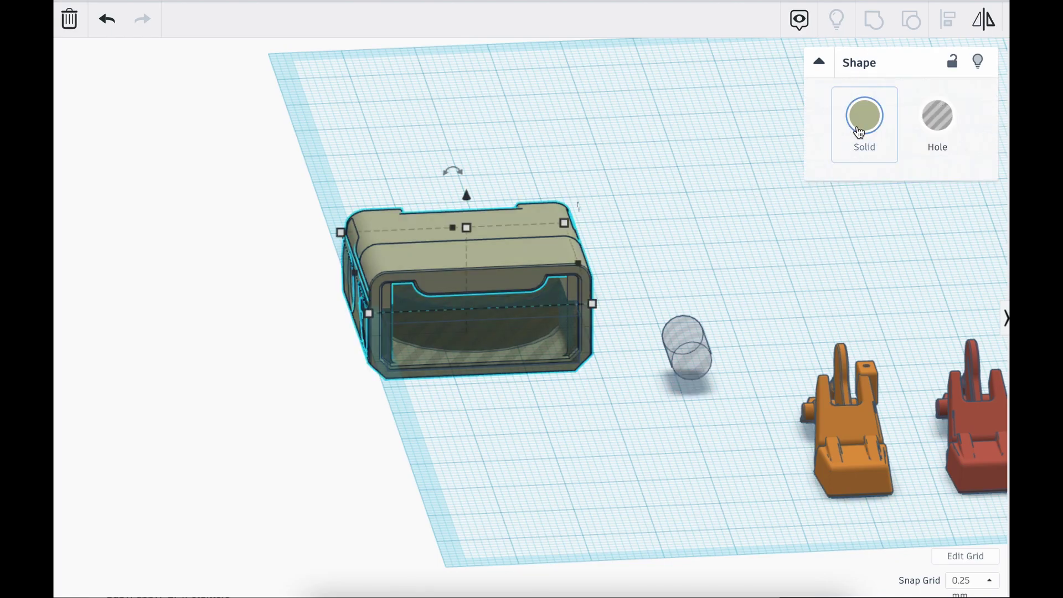
pyautogui.click(860, 133)
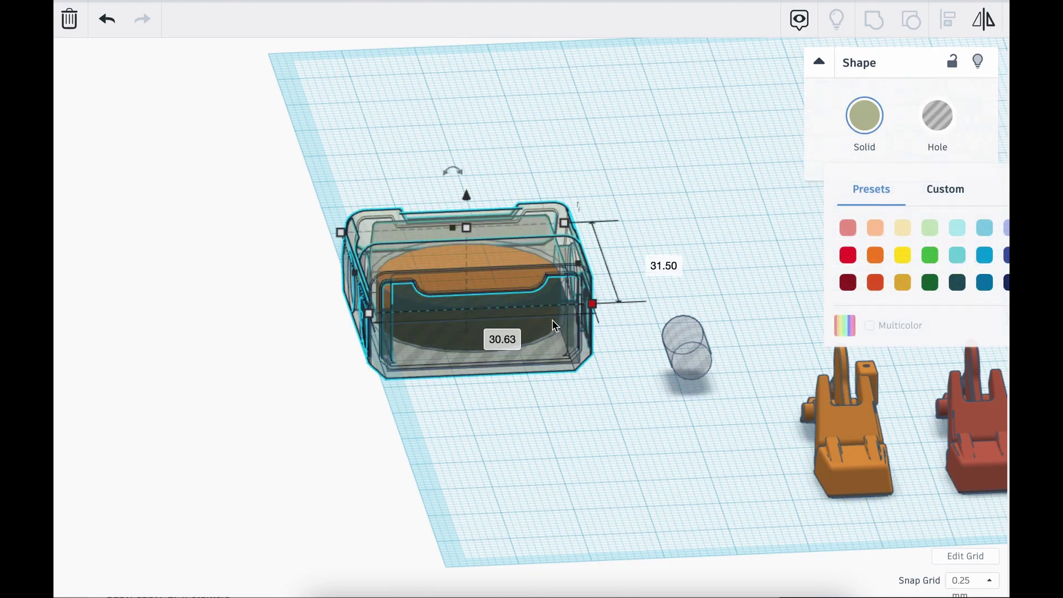
pyautogui.click(396, 402)
pyautogui.moveTo(519, 461); pyautogui.dragTo(437, 420)
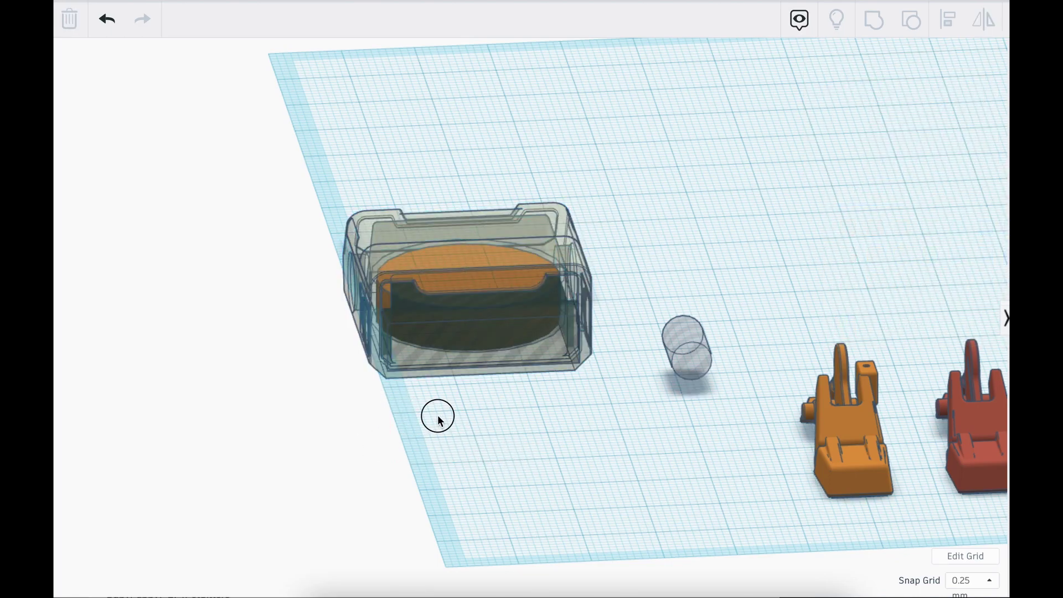
# Orbit to a low, zoomed-out side view and select the body shell
pyautogui.moveTo(423, 415); pyautogui.dragTo(711, 341, button='right')
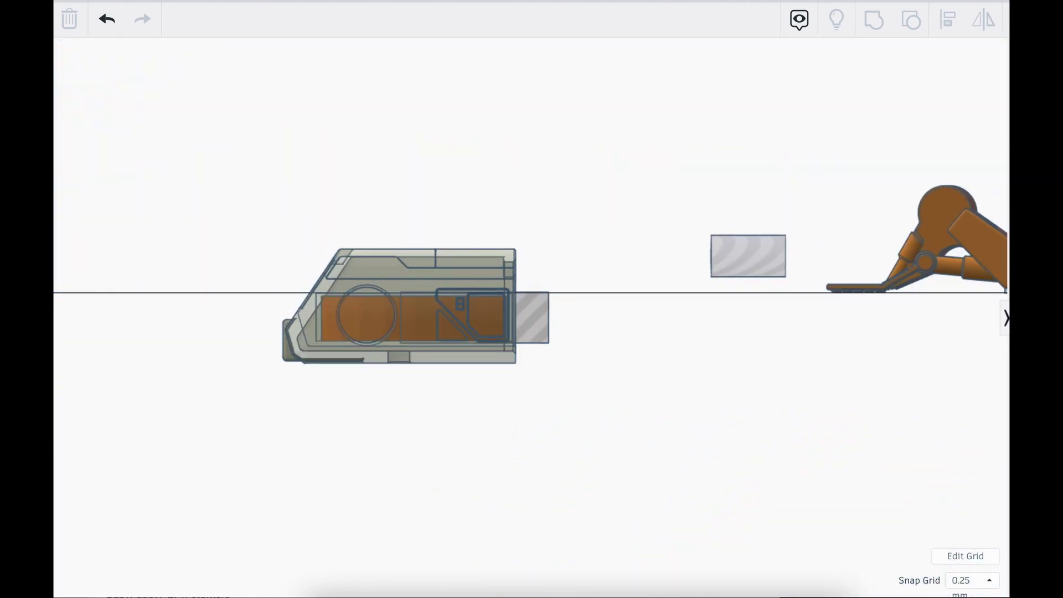
pyautogui.scroll(-5, 330, 355)
pyautogui.click(366, 341)
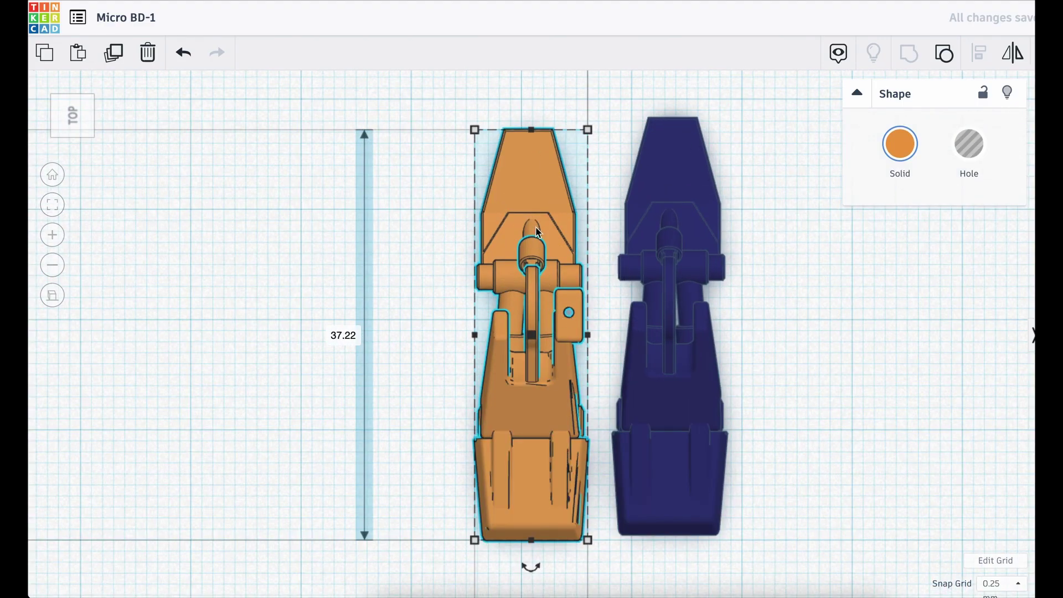
# Stretch the orange leg over the navy copy to 37.72 mm, then move it back beside it
pyautogui.moveTo(537, 228); pyautogui.dragTo(669, 209)
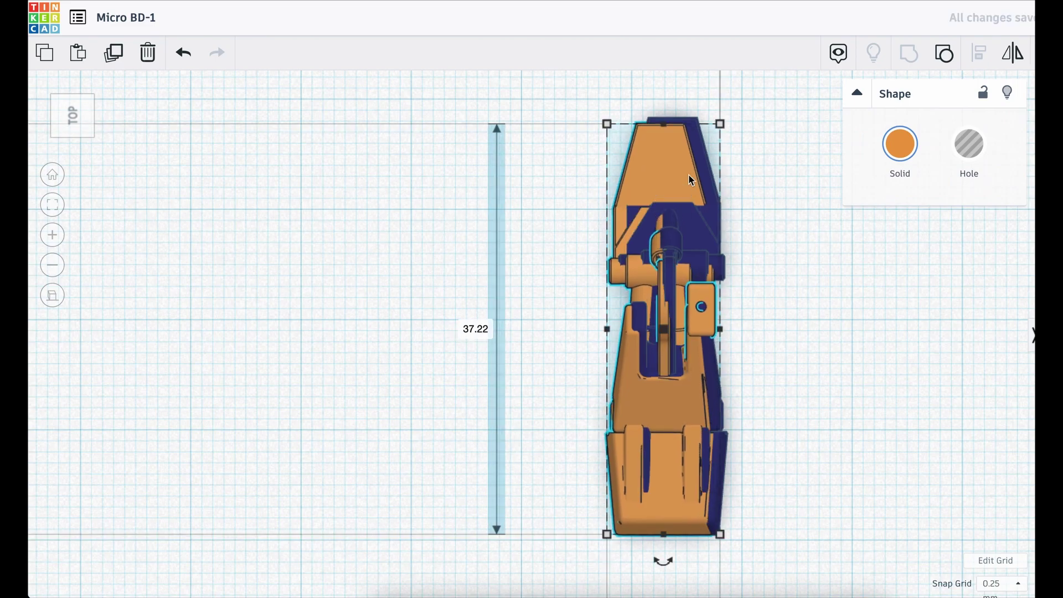
pyautogui.moveTo(722, 124); pyautogui.dragTo(724, 121)
pyautogui.moveTo(664, 161)
pyautogui.mouseDown()
pyautogui.moveTo(672, 143)
pyautogui.moveTo(662, 147)
pyautogui.mouseUp()
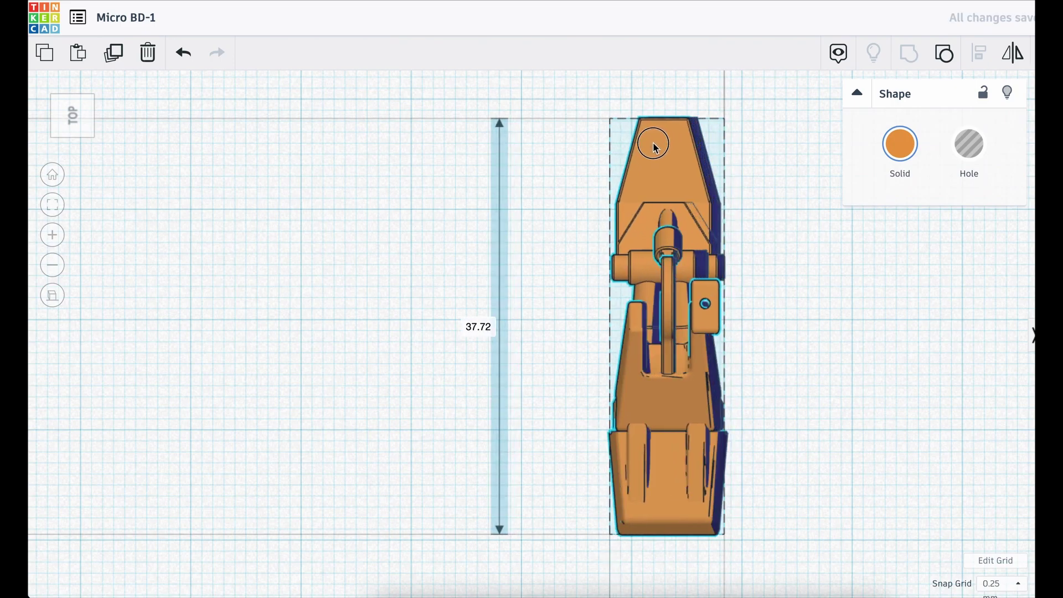
pyautogui.moveTo(659, 139); pyautogui.dragTo(499, 150)
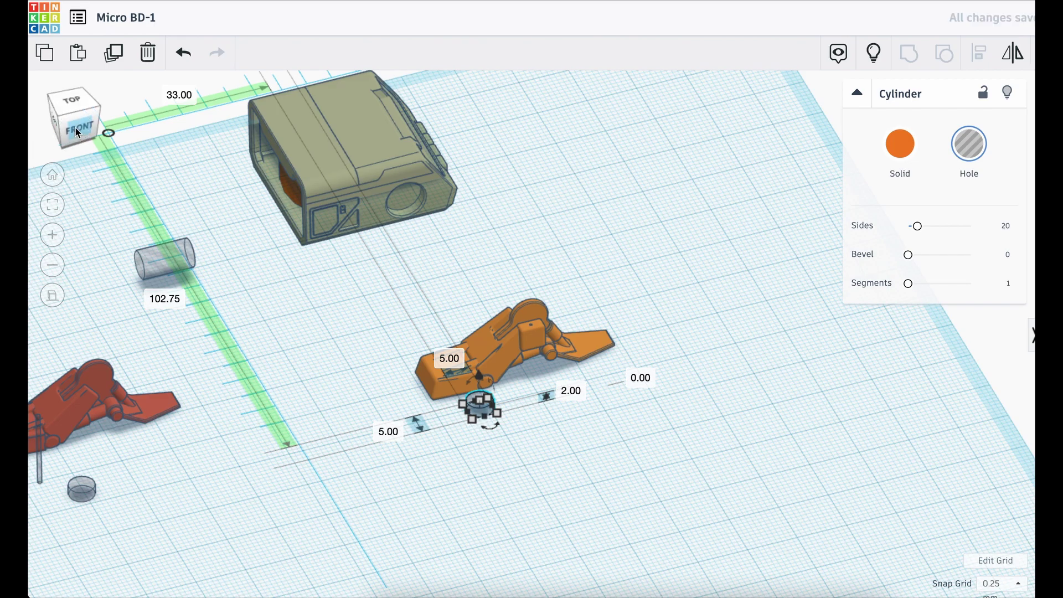
# Raise the 5 mm hole cylinder 1.25 mm into the orange leg's underside and select everything
pyautogui.click(75, 127)
pyautogui.scroll(3, 481, 372)
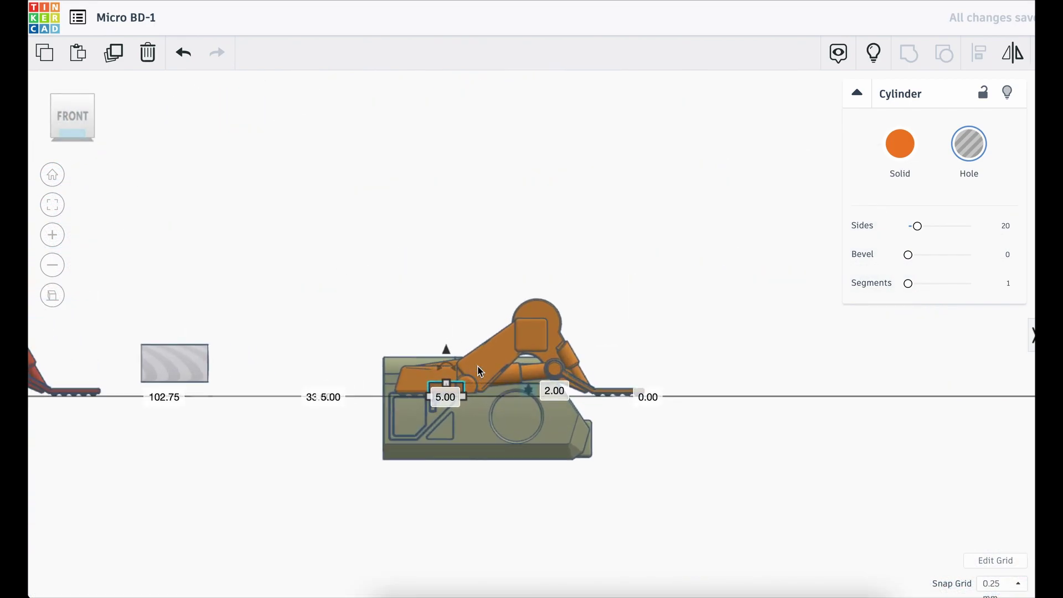
pyautogui.scroll(5, 481, 371)
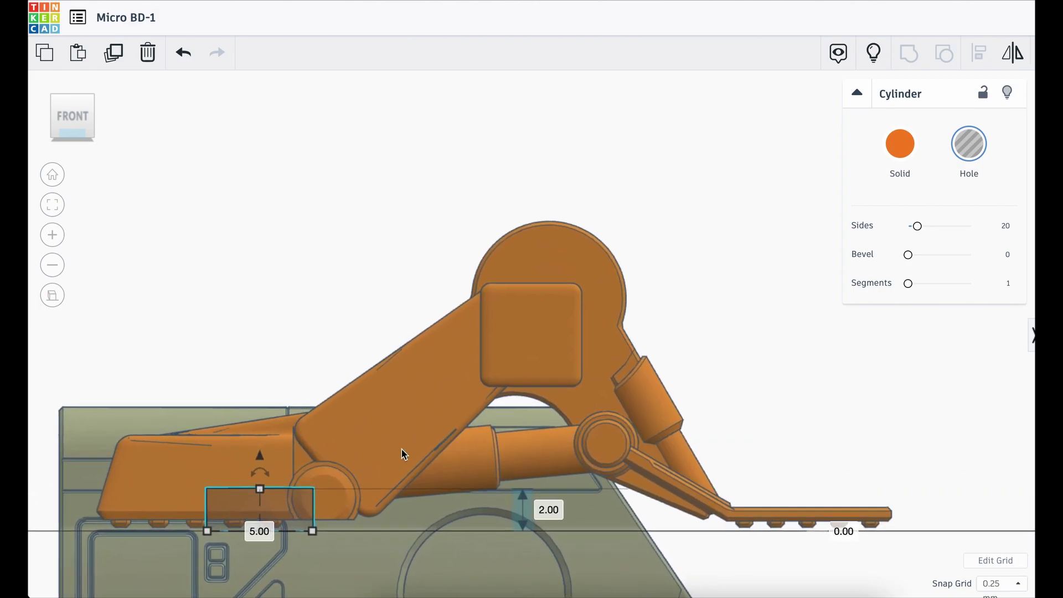
pyautogui.moveTo(263, 460); pyautogui.dragTo(263, 438)
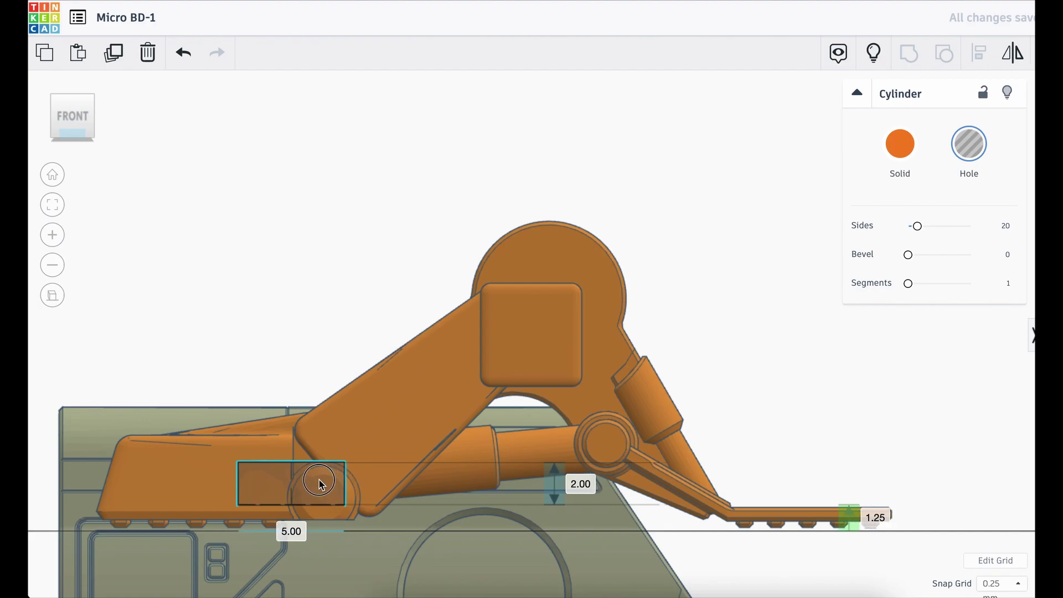
pyautogui.moveTo(331, 394); pyautogui.dragTo(329, 360, button='right')
pyautogui.moveTo(329, 360); pyautogui.dragTo(335, 307)
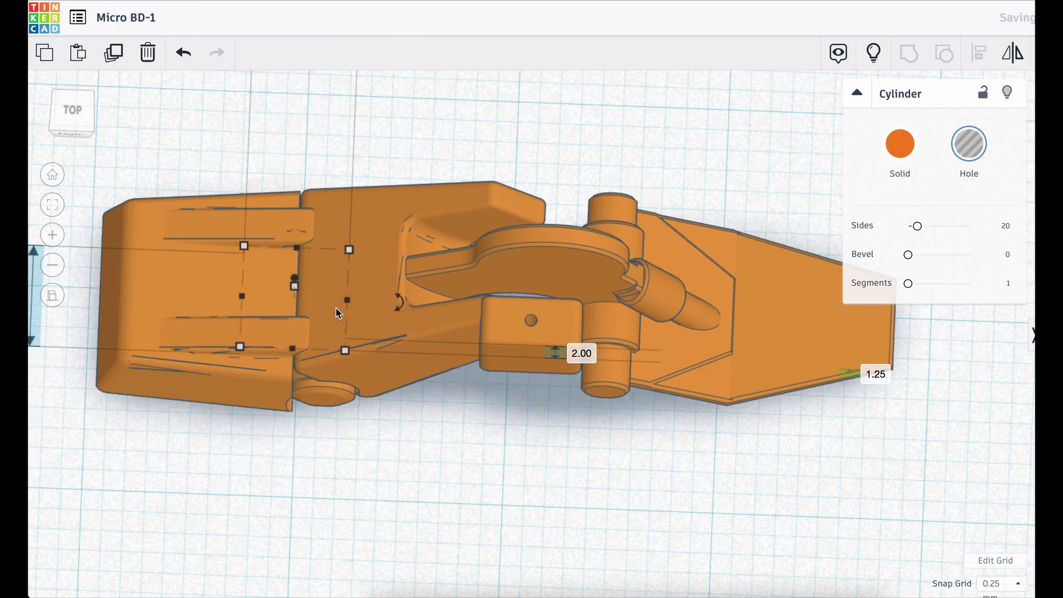
pyautogui.hotkey('ctrl', 'a')
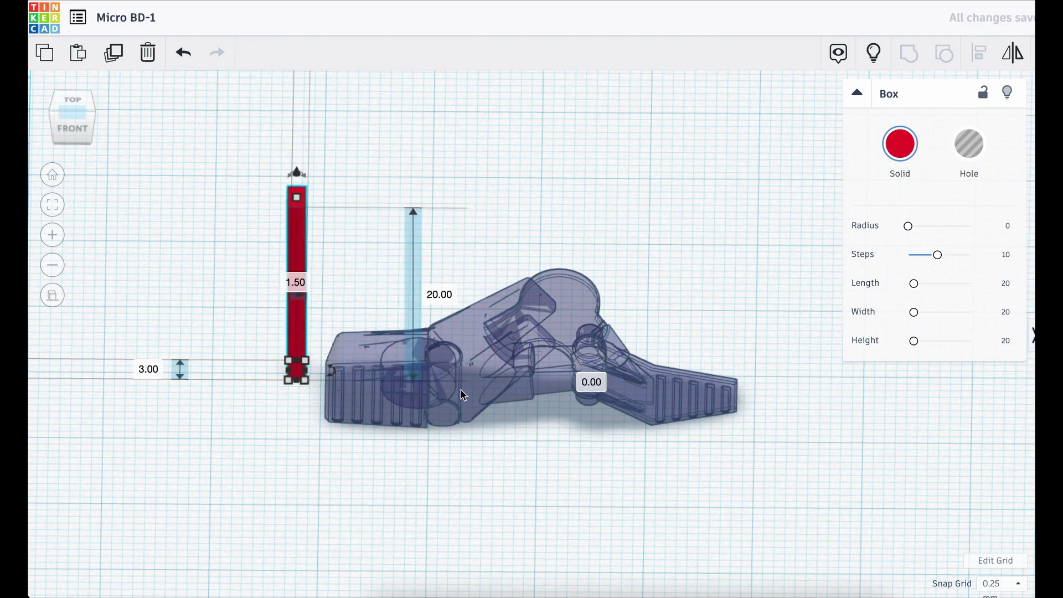
# Give the red box a height of 1, place it on the leg, and make it a hole
pyautogui.click(439, 294)
pyautogui.write('1')
pyautogui.press('Return')
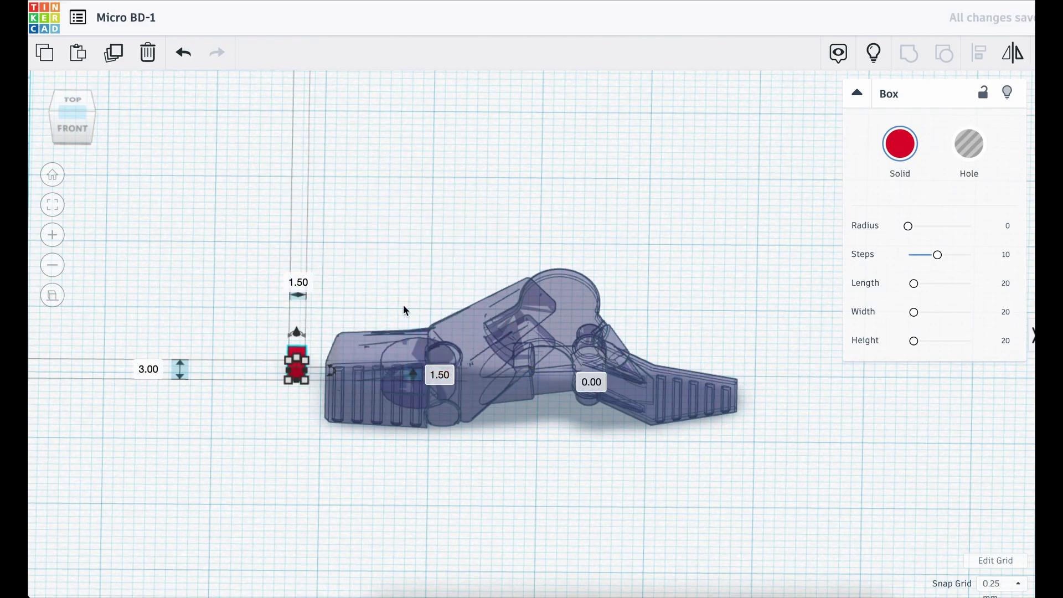
pyautogui.moveTo(404, 311); pyautogui.dragTo(63, 221, button='right')
pyautogui.click(53, 205)
pyautogui.moveTo(581, 427); pyautogui.dragTo(75, 103, button='right')
pyautogui.click(76, 102)
pyautogui.moveTo(456, 233); pyautogui.dragTo(526, 264)
pyautogui.moveTo(525, 265); pyautogui.dragTo(524, 367, button='right')
pyautogui.click(975, 159)
# Group the navy leg and both holes into one solid, then inspect it
pyautogui.moveTo(664, 443); pyautogui.dragTo(724, 451, button='right')
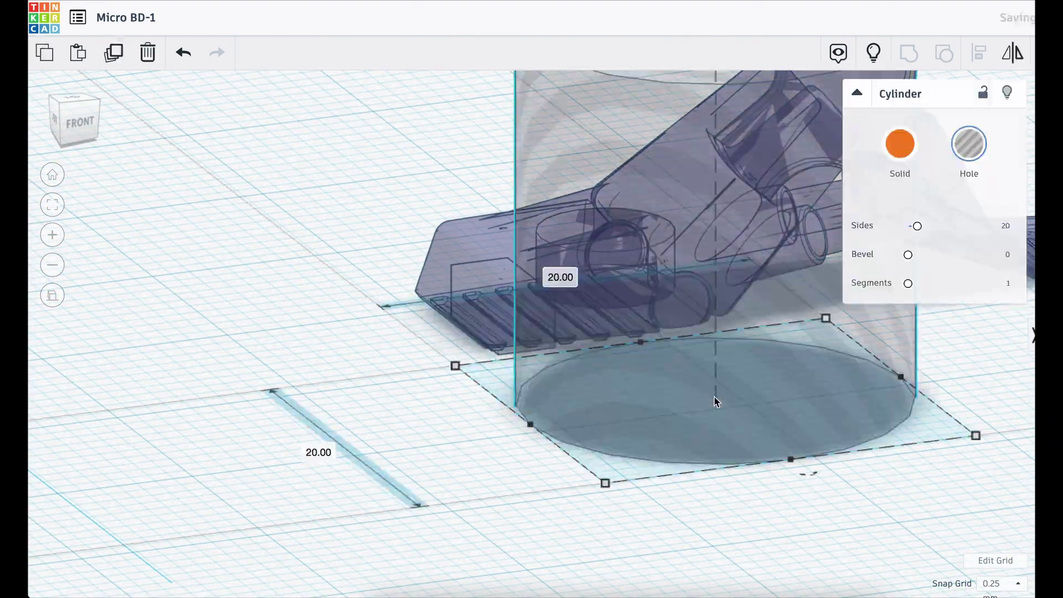
pyautogui.scroll(-5, 714, 403)
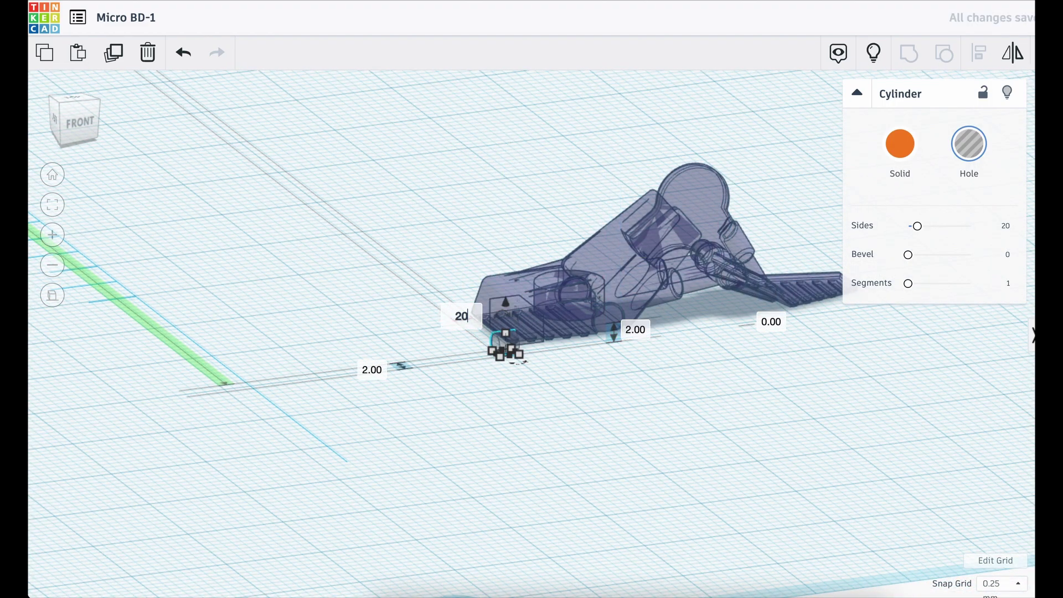
pyautogui.click(75, 121)
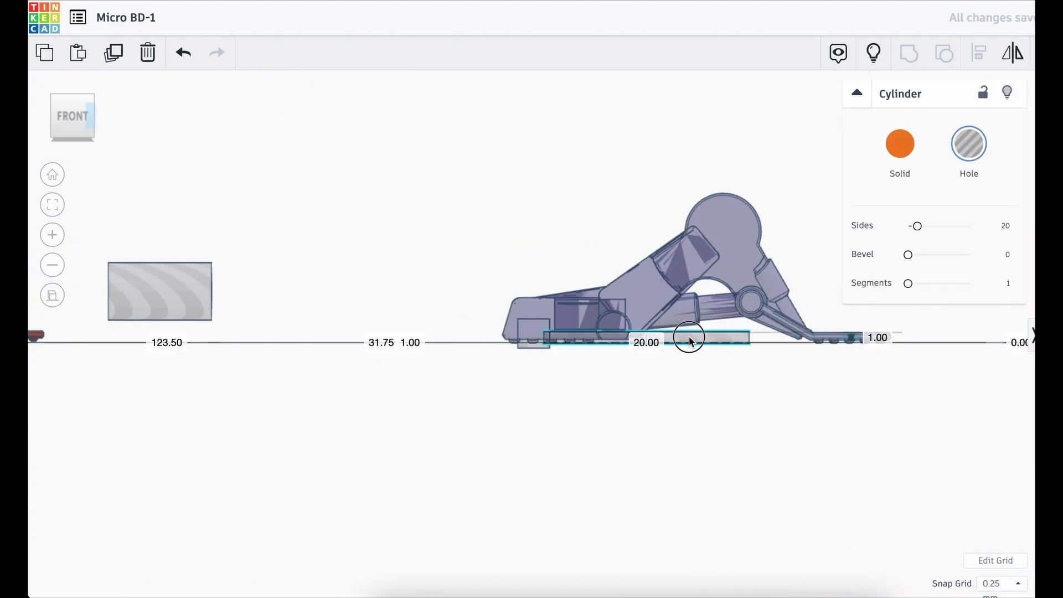
pyautogui.scroll(5, 683, 422)
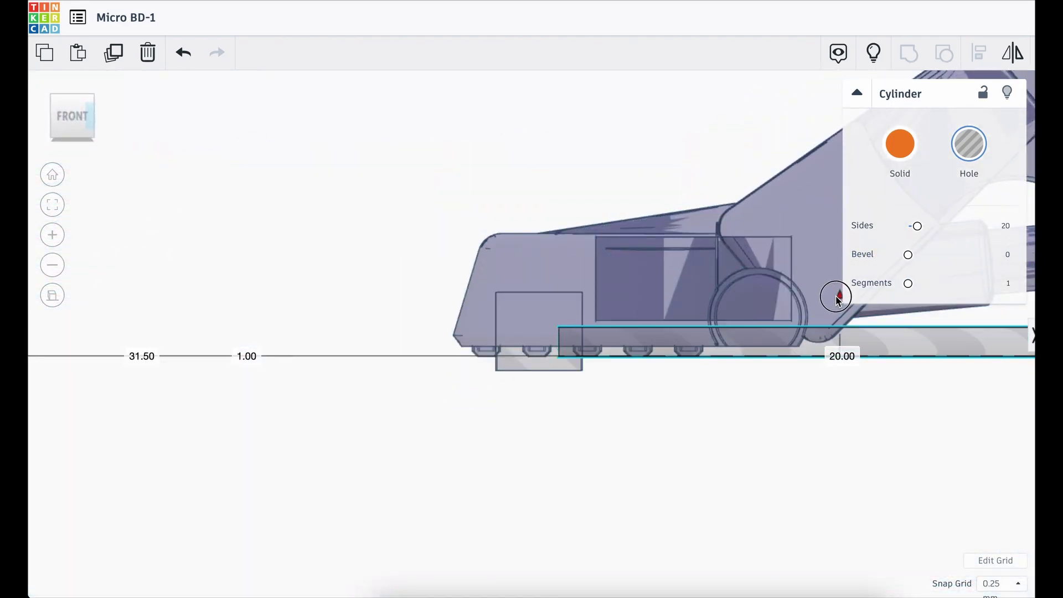
pyautogui.moveTo(839, 299); pyautogui.dragTo(695, 240, button='right')
pyautogui.hotkey('ctrl', 'a')
pyautogui.moveTo(447, 359); pyautogui.dragTo(779, 370, button='right')
pyautogui.hotkey('ctrl', 'g')
pyautogui.click(740, 396)
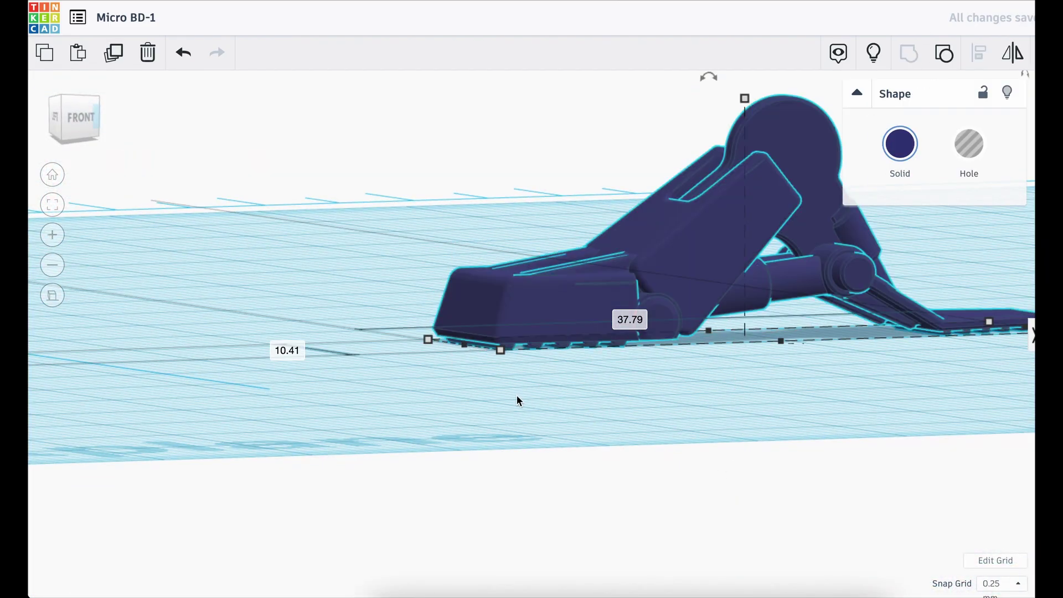
pyautogui.moveTo(521, 399); pyautogui.dragTo(443, 408, button='right')
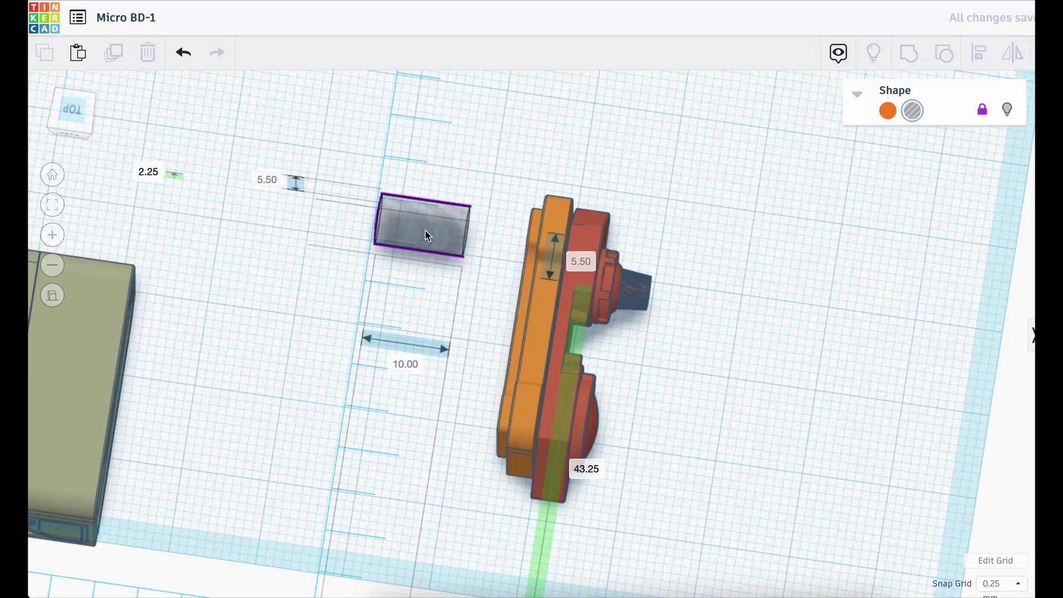
# Move the cylinder hole over the orange part and enlarge it to 7.50 mm
pyautogui.click(482, 237)
pyautogui.moveTo(392, 237); pyautogui.dragTo(527, 455)
pyautogui.click(71, 128)
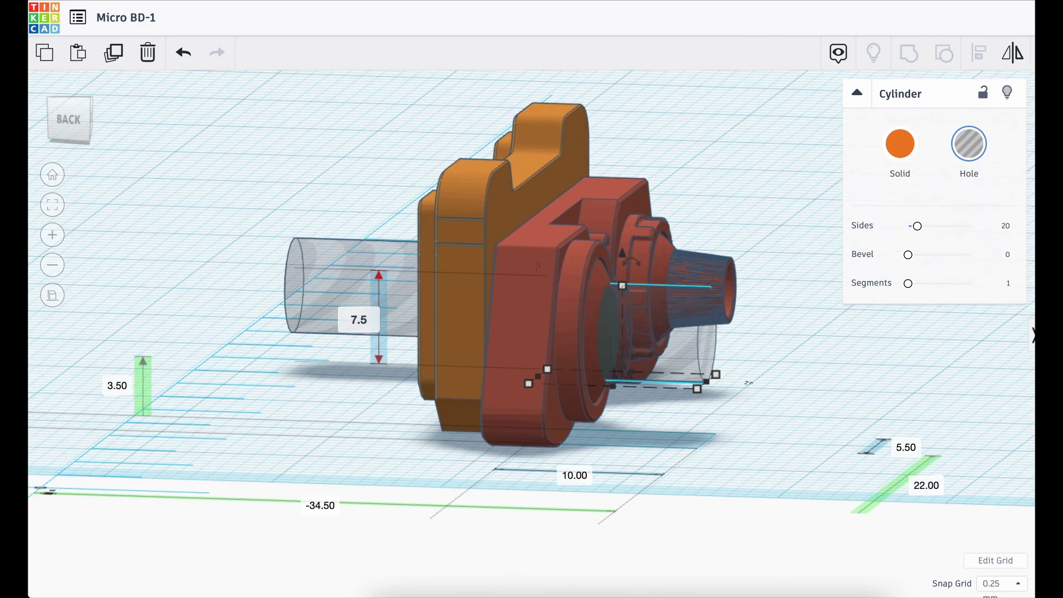
pyautogui.press('Return')
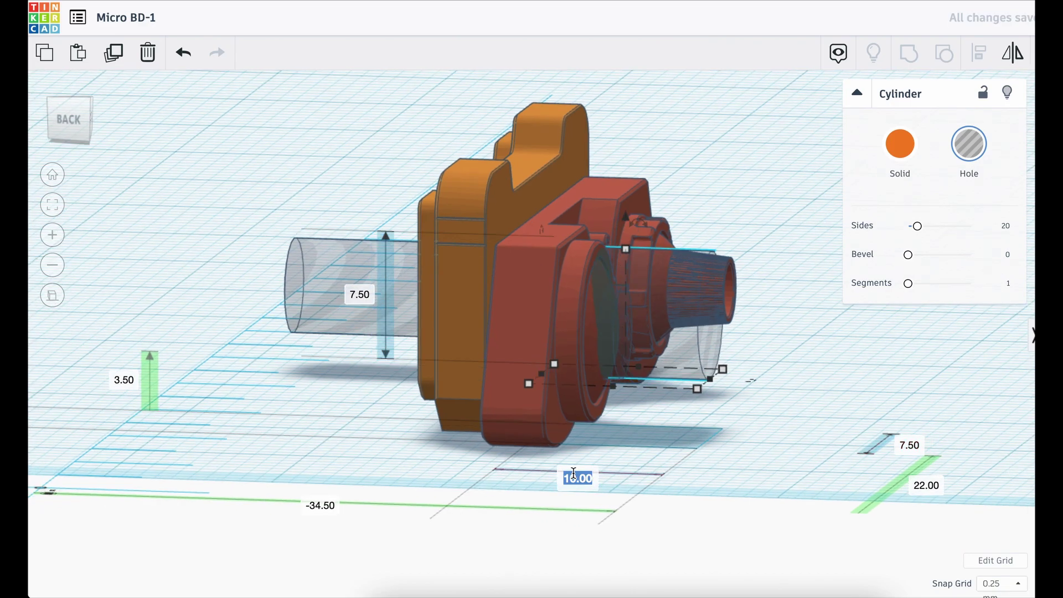
# Set the small hole against the red part's curved edge and unhide the red and orange parts
pyautogui.click(70, 119)
pyautogui.scroll(5, 594, 332)
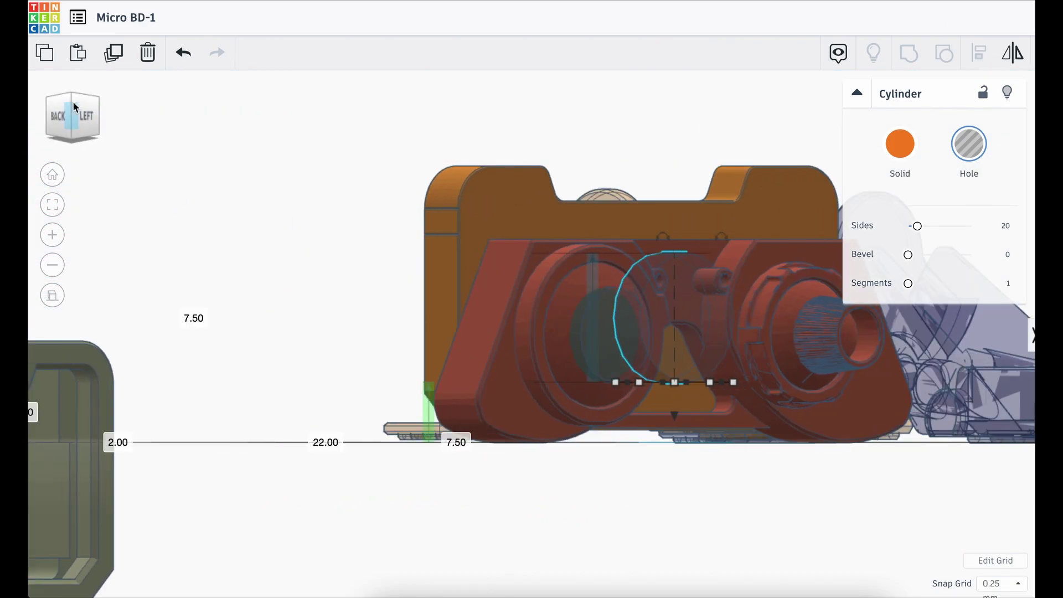
pyautogui.moveTo(566, 244); pyautogui.dragTo(586, 338, button='right')
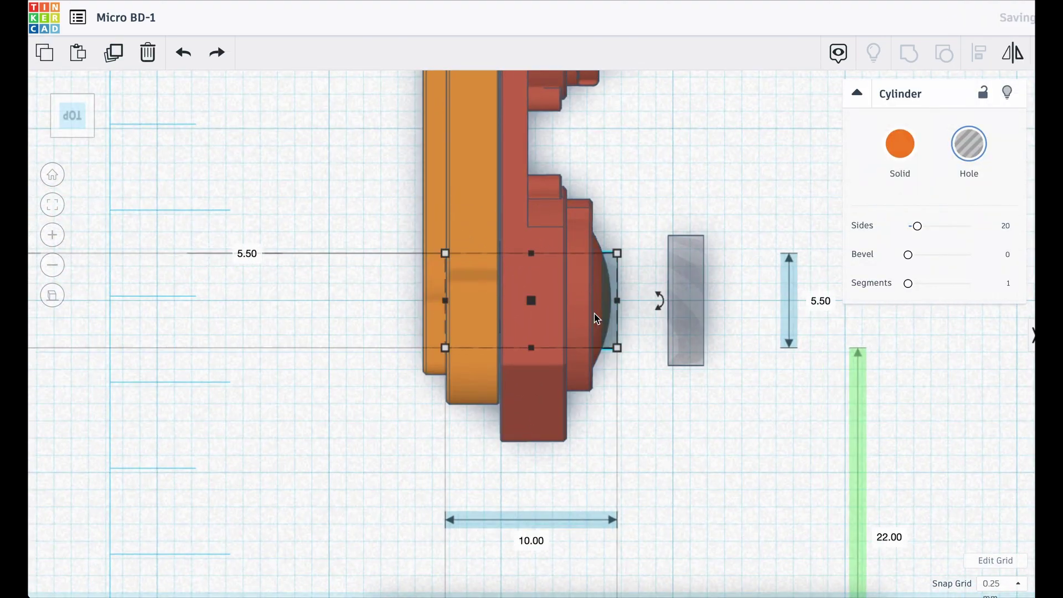
pyautogui.moveTo(687, 277); pyautogui.dragTo(606, 279)
pyautogui.click(399, 152)
pyautogui.click(551, 291)
pyautogui.hotkey('ctrl', 'shift', 'h')
pyautogui.moveTo(768, 228); pyautogui.dragTo(906, 60, button='right')
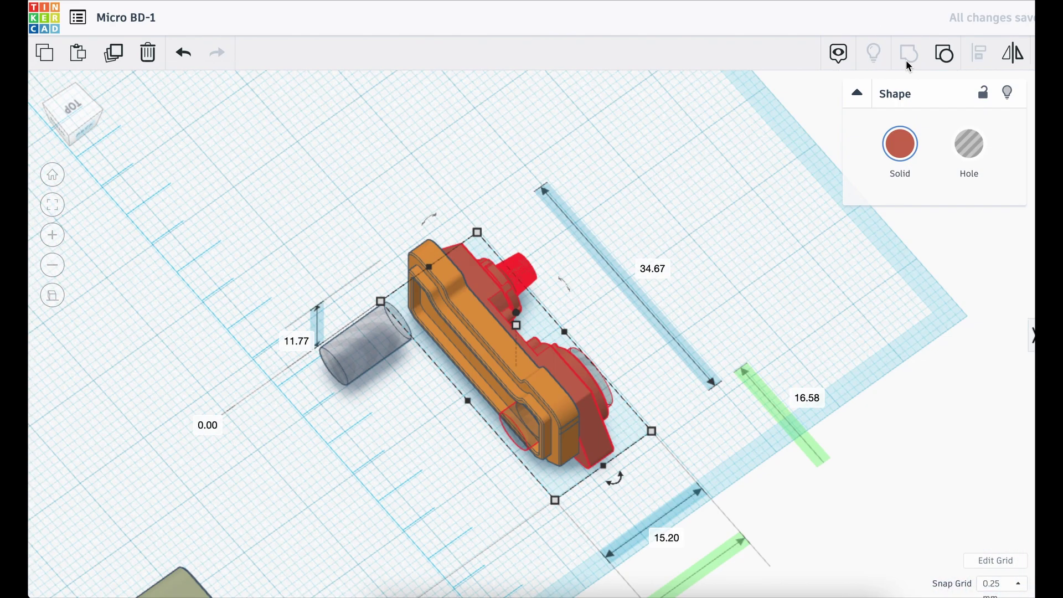